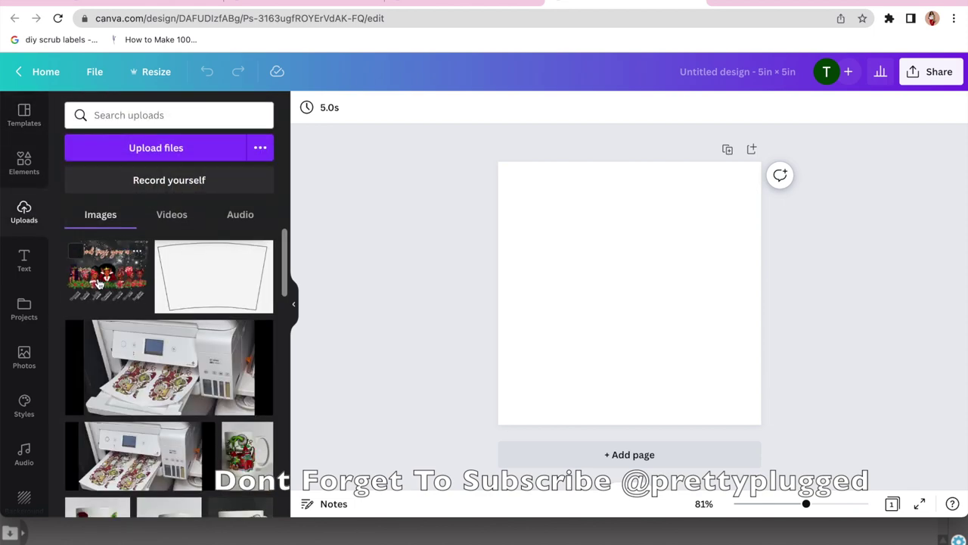
Place the uploaded "God says you are" image on the page and enlarge it to span the full page width, aligned with the upper edge
left_click(99, 283)
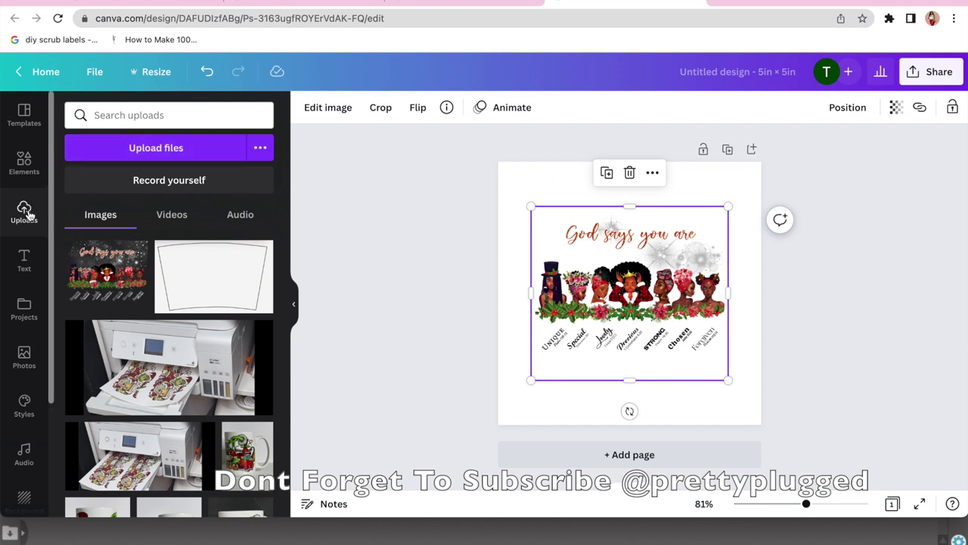
left_click(28, 257)
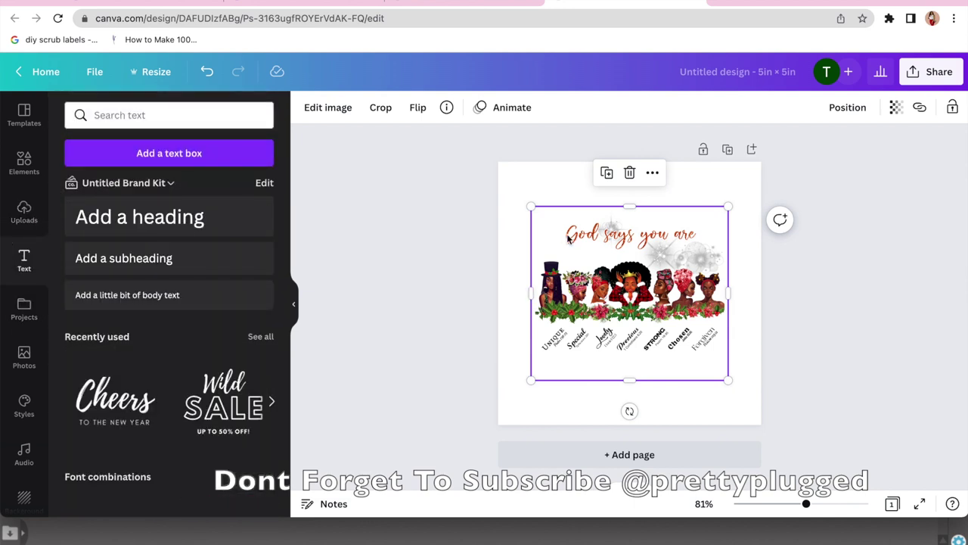
left_click_drag(531, 206, 493, 191)
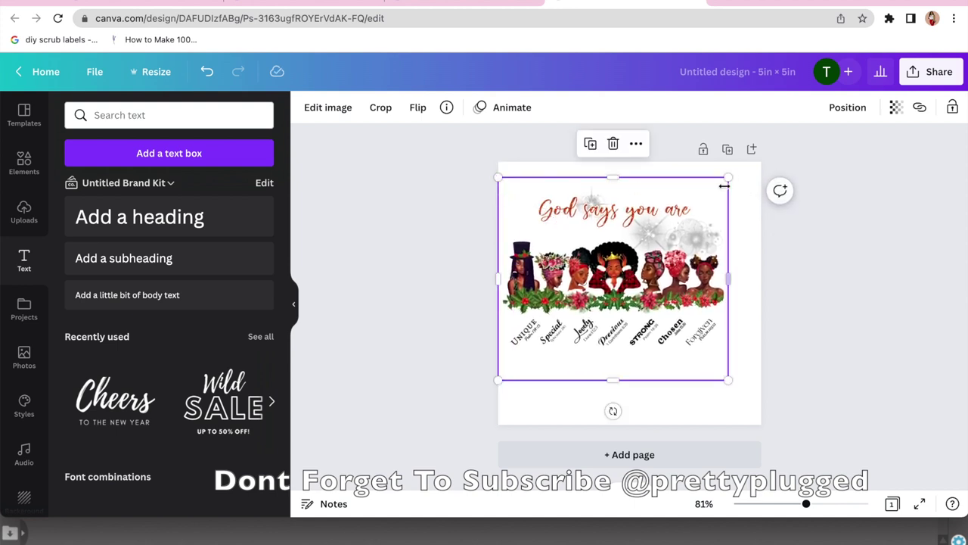
left_click_drag(728, 178, 785, 180)
mouse_move(685, 278)
left_mouse_down()
mouse_move(683, 308)
mouse_move(685, 296)
left_mouse_up()
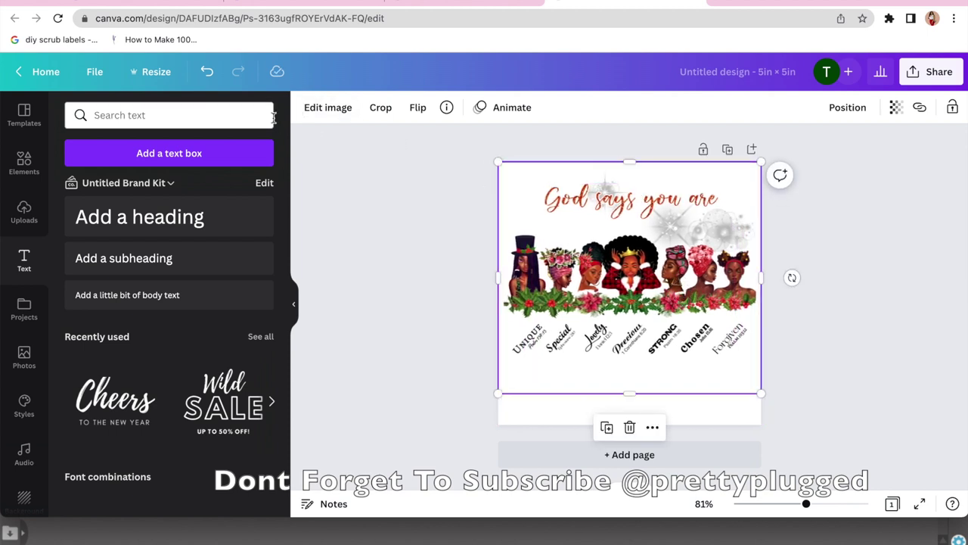
Add a heading centred beneath the image and replace its placeholder text with the person's first name
left_click(119, 226)
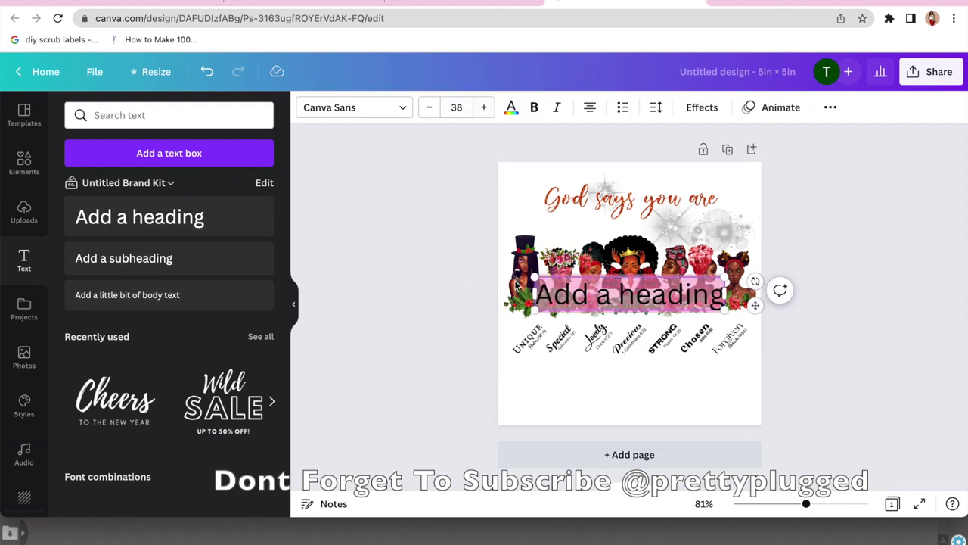
left_click_drag(759, 306, 761, 400)
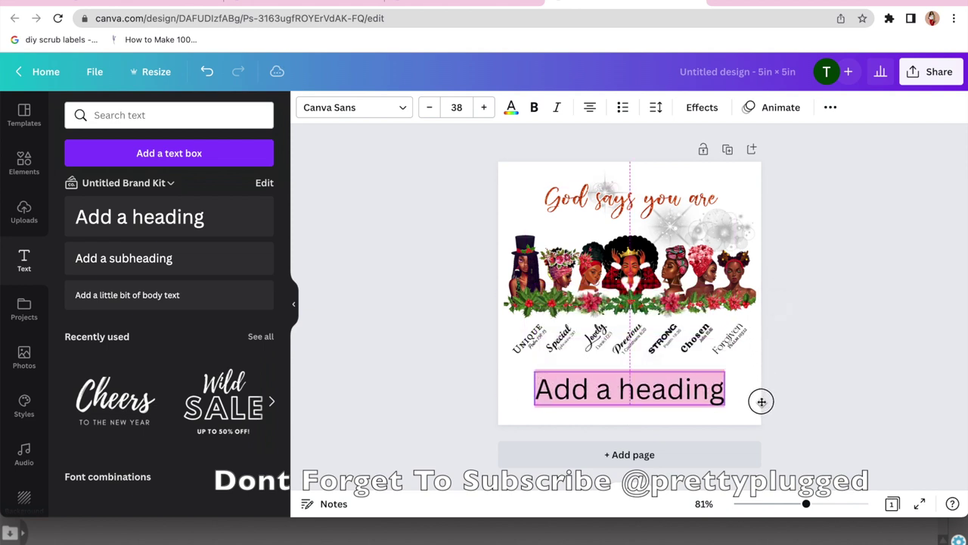
double_click(711, 390)
left_click_drag(713, 389, 551, 389)
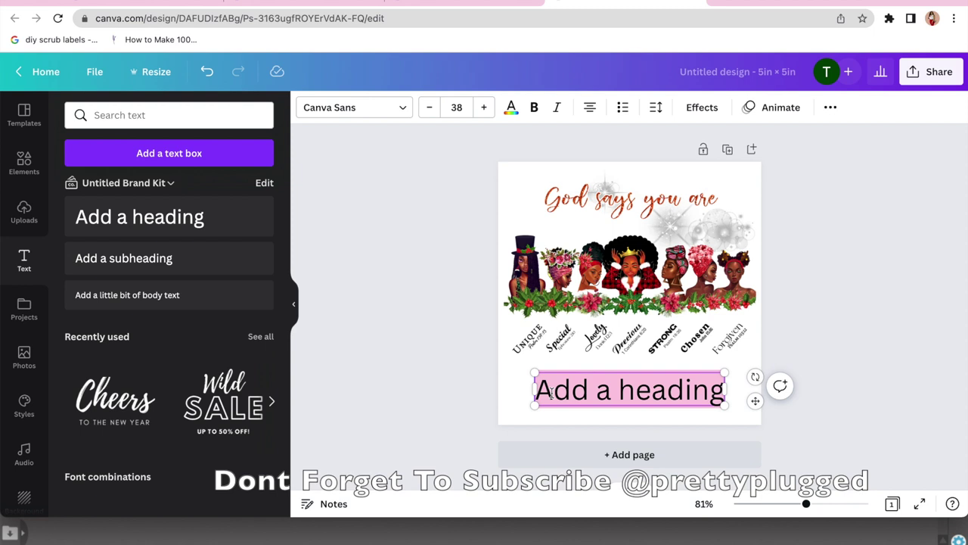
type("Tasha")
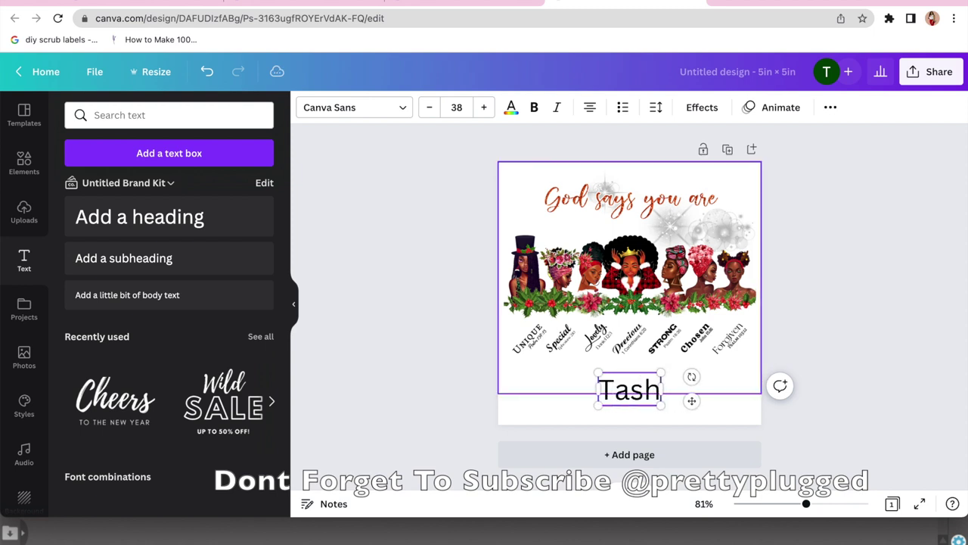
Change the name text's font to the recently used Christmas Wish calligraphy font
left_click(363, 109)
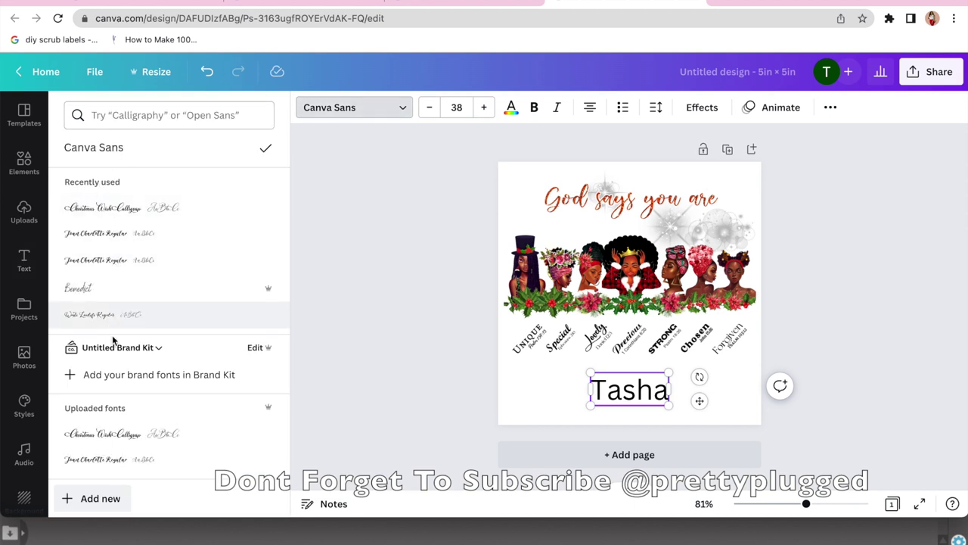
scroll(137, 371, "down", 3)
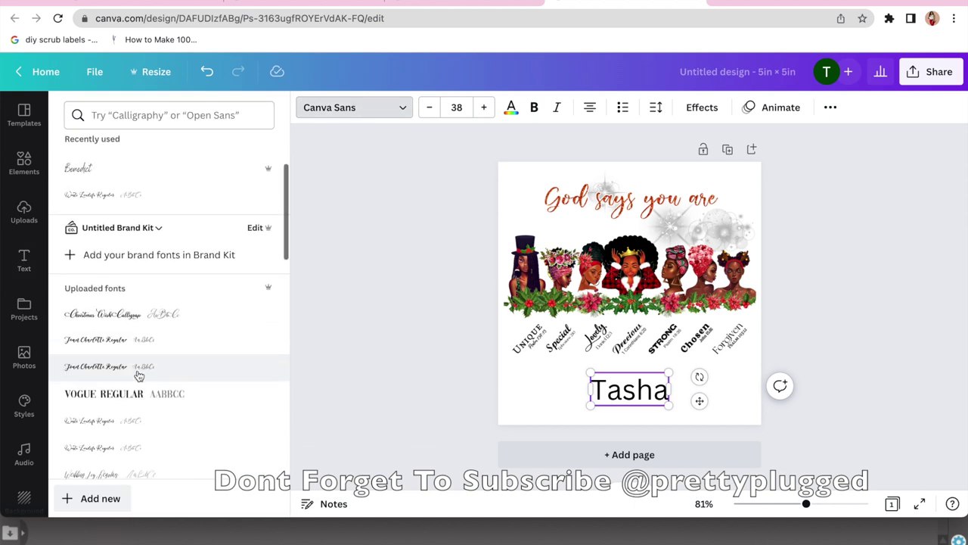
scroll(134, 340, "down", 2)
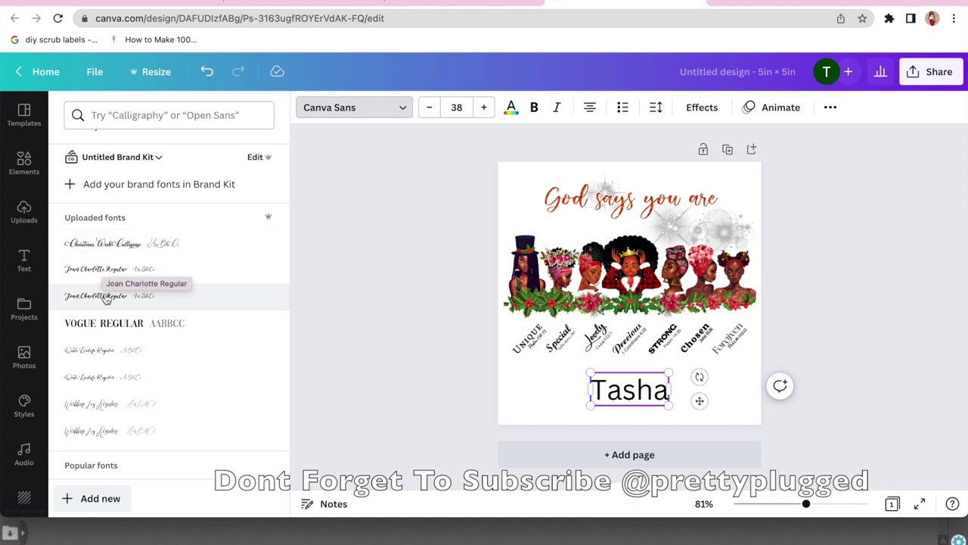
scroll(106, 287, "up", 5)
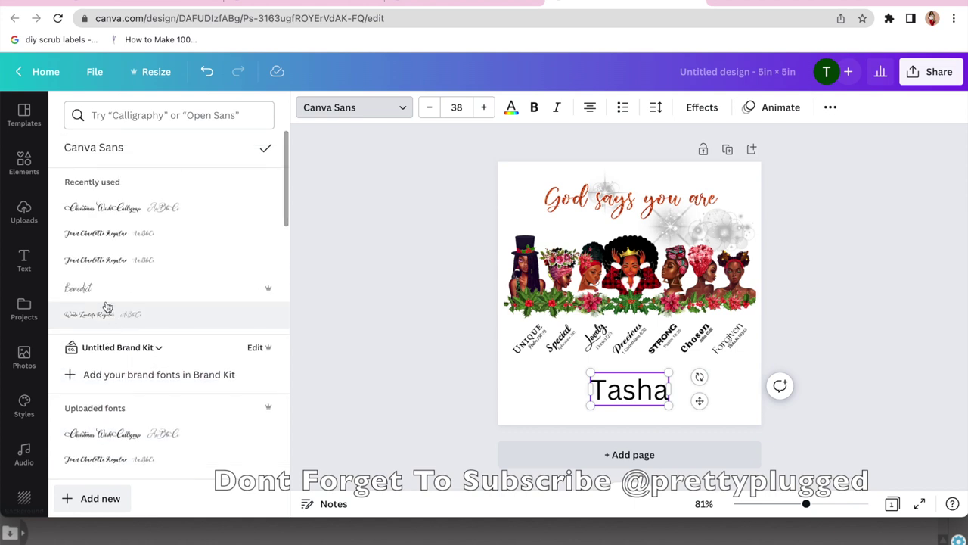
left_click(110, 212)
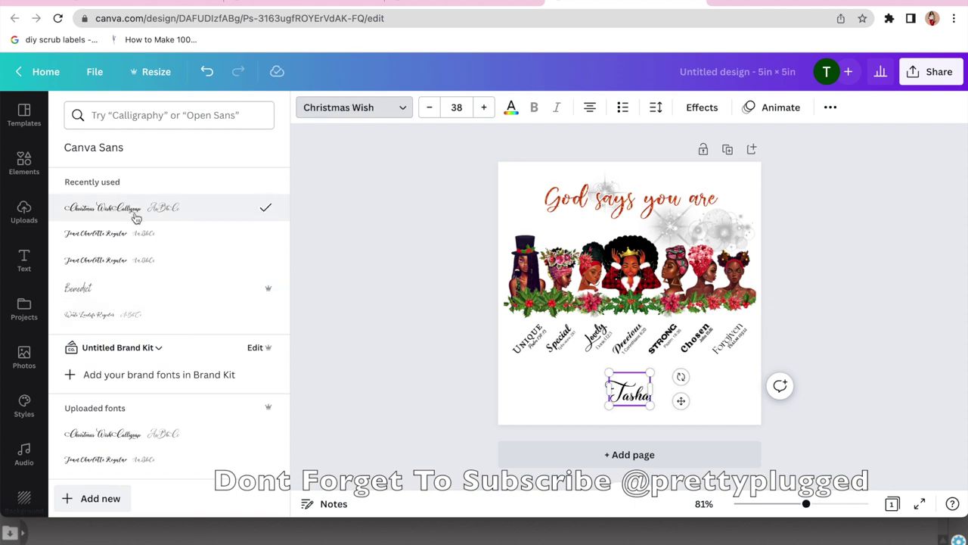
Enlarge the name text to font size 102 and centre it horizontally below the image
left_click(650, 373)
left_click_drag(650, 373, 717, 365)
left_click_drag(609, 406, 573, 409)
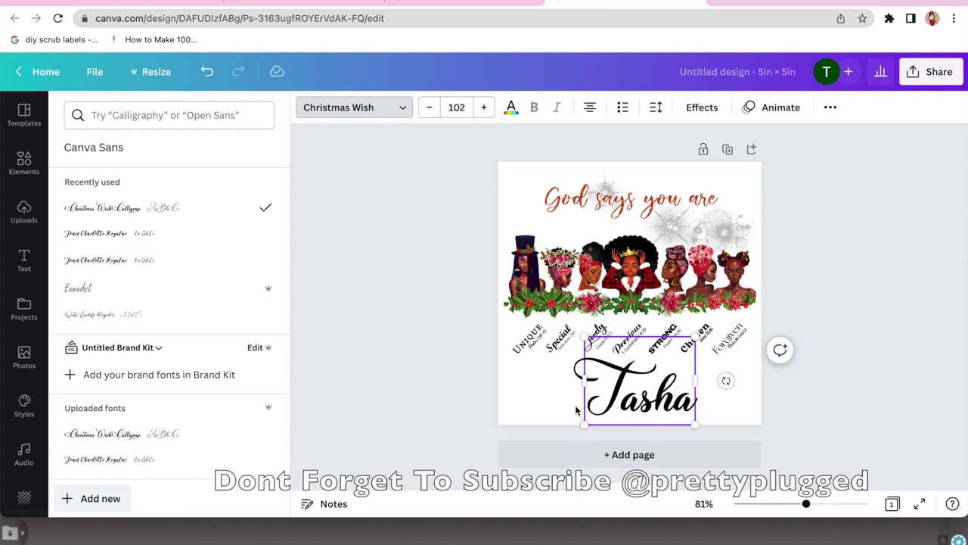
left_click(648, 389)
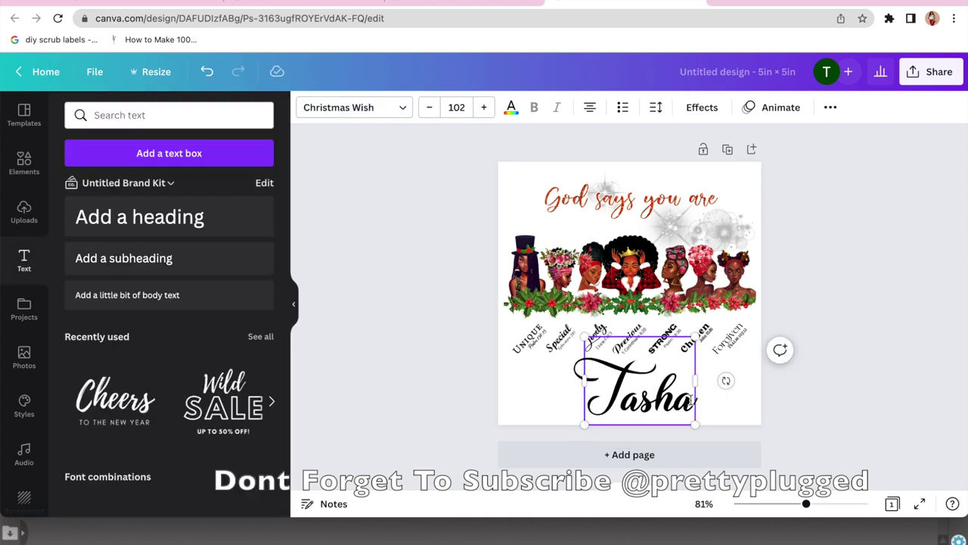
left_click(719, 407)
left_click_drag(684, 409, 669, 408)
left_click(672, 405)
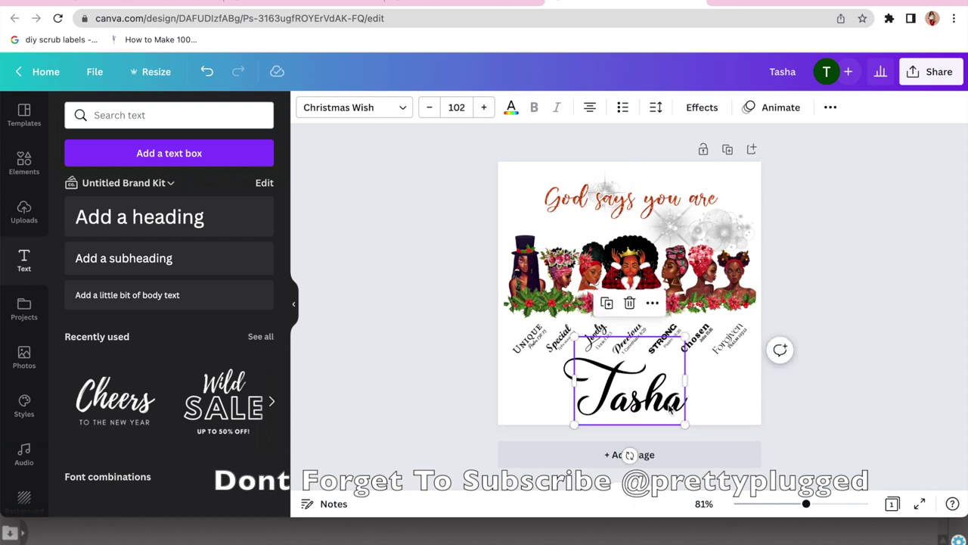
left_click(670, 408)
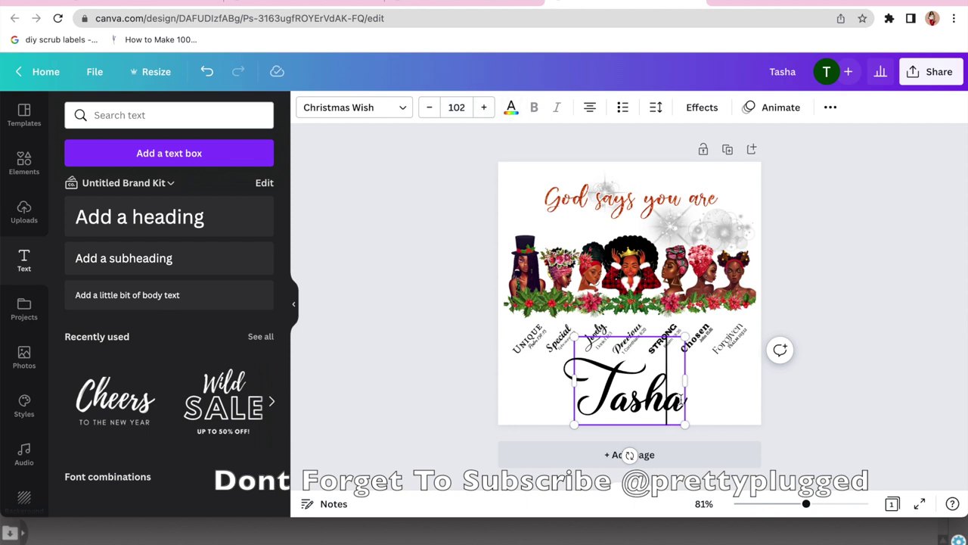
Compare the green, black and dark red photo colours on the name text and set it to the bright red one
left_click(514, 108)
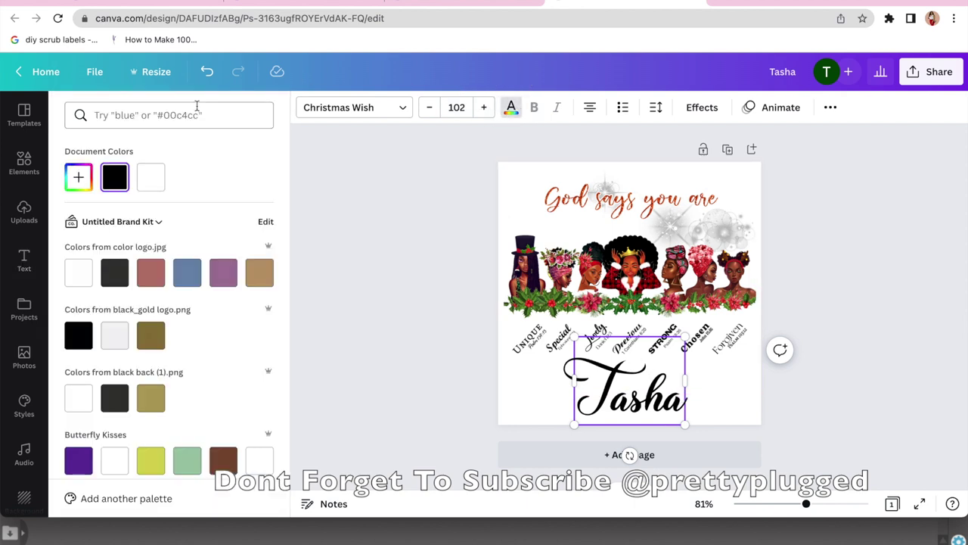
scroll(136, 325, "down", 5)
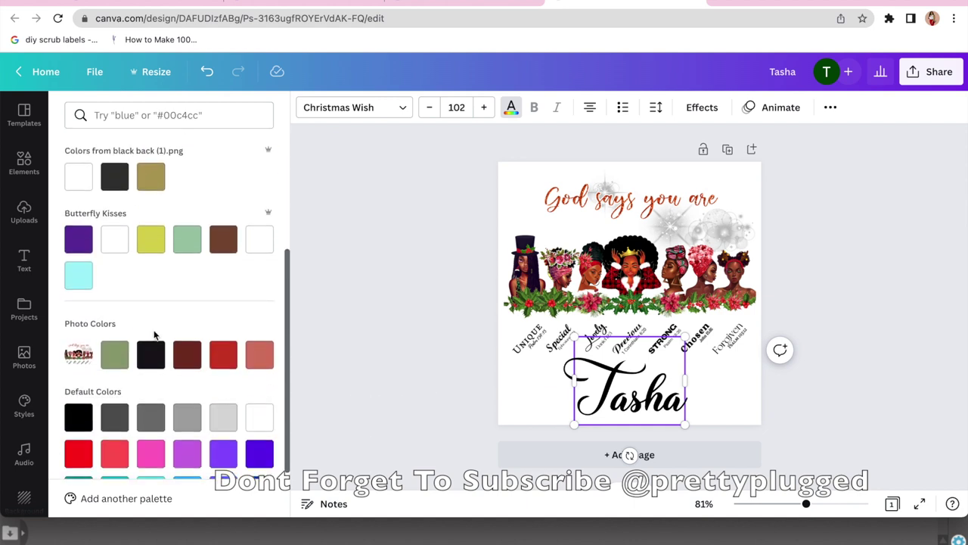
left_click(218, 356)
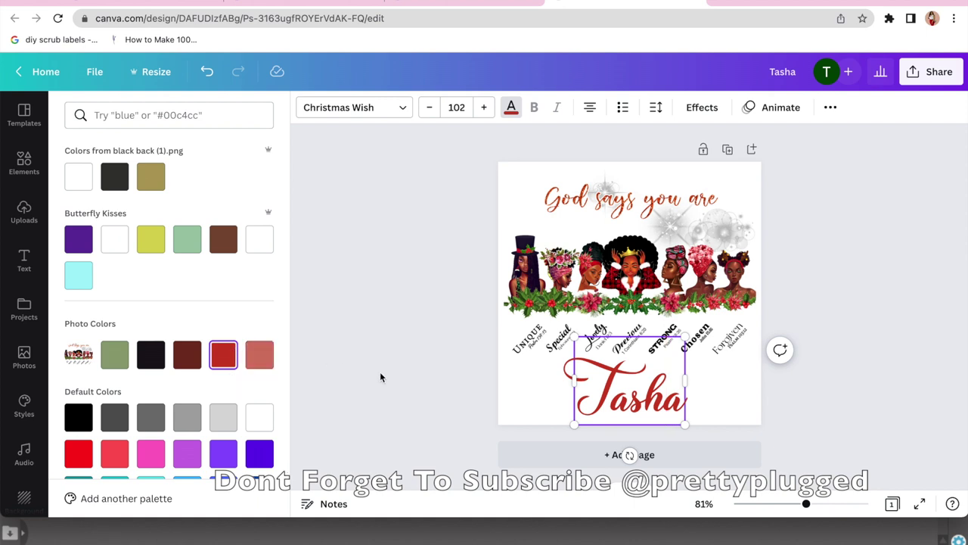
left_click(115, 354)
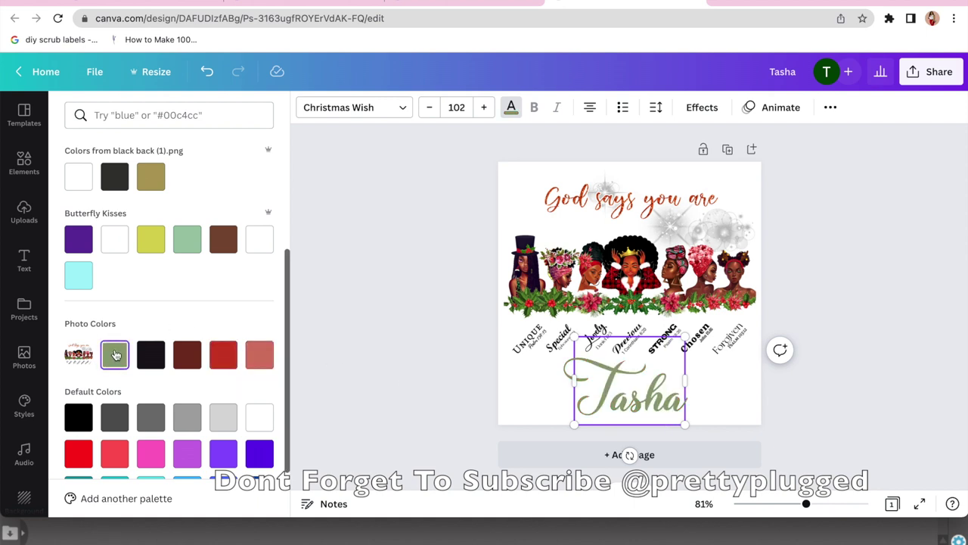
left_click(150, 354)
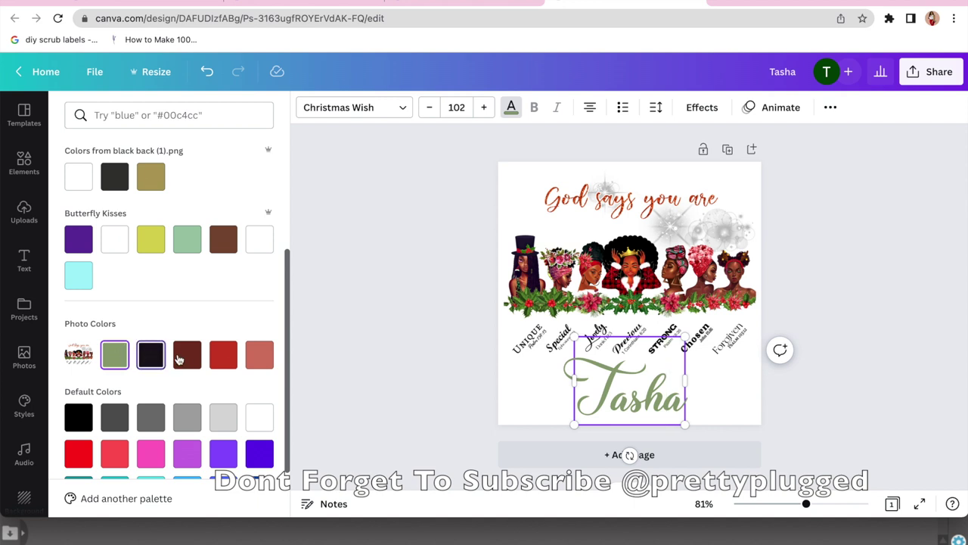
left_click(191, 357)
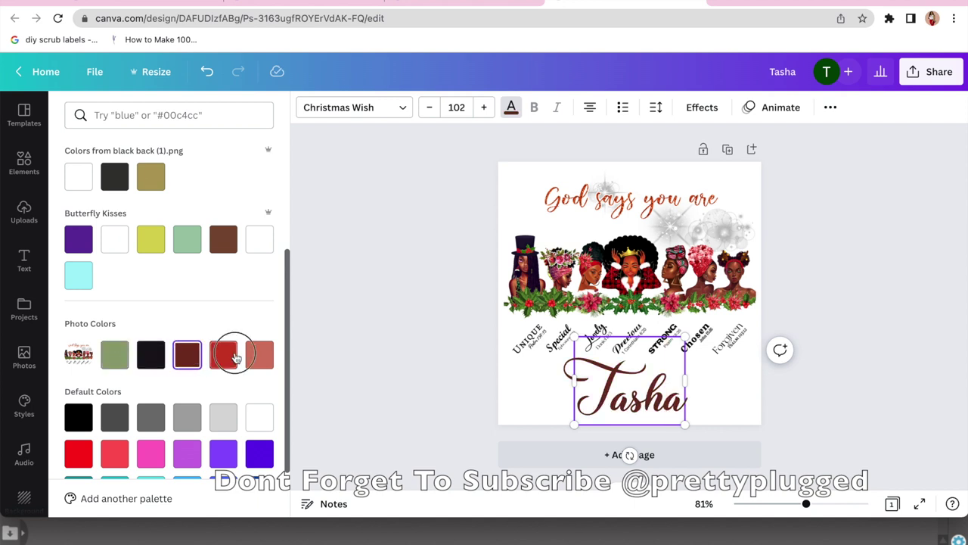
left_click(225, 354)
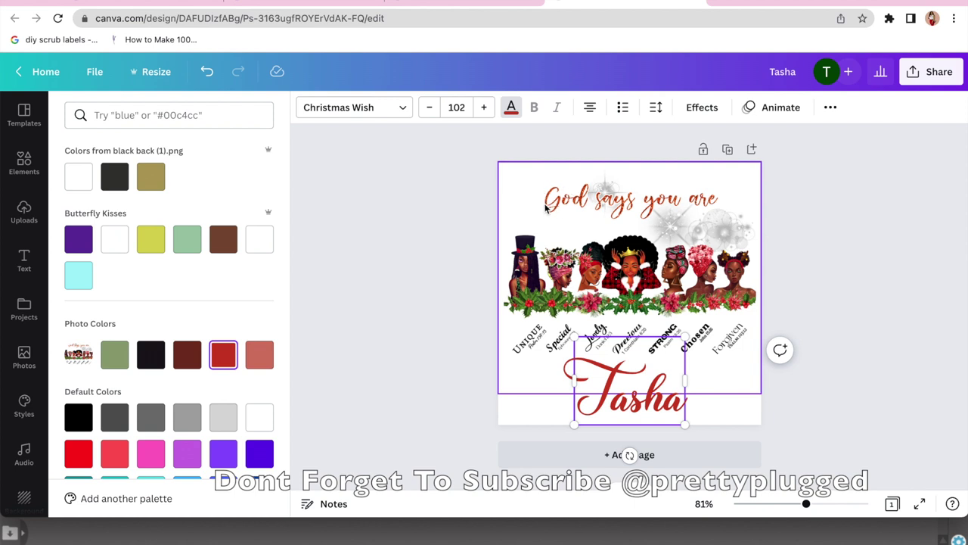
left_click(495, 309)
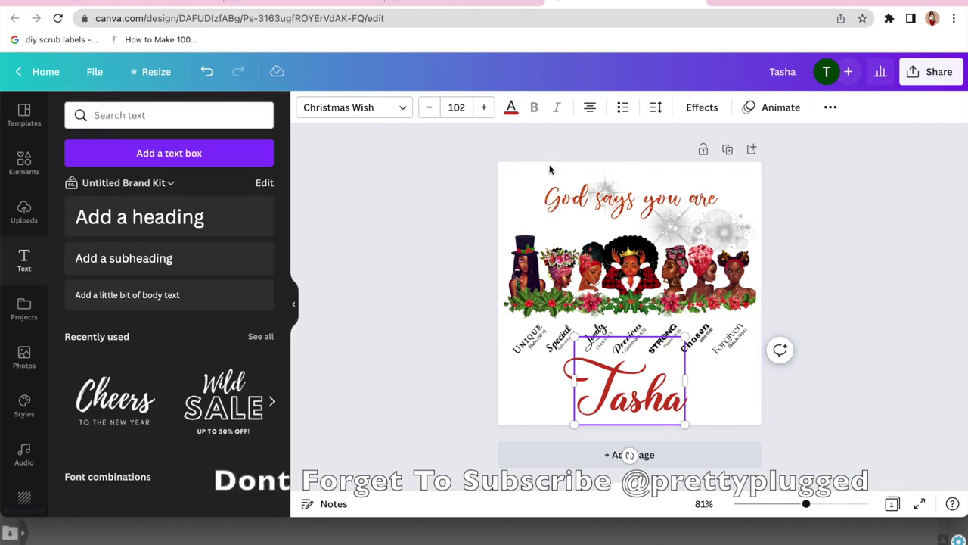
Download the design as a PNG with a transparent background and preview the downloaded file
left_click(938, 72)
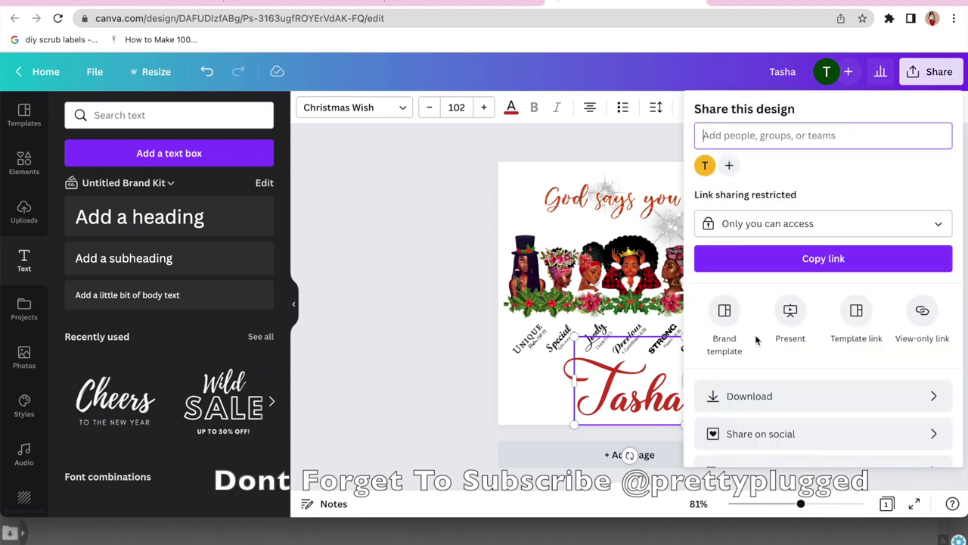
left_click(738, 396)
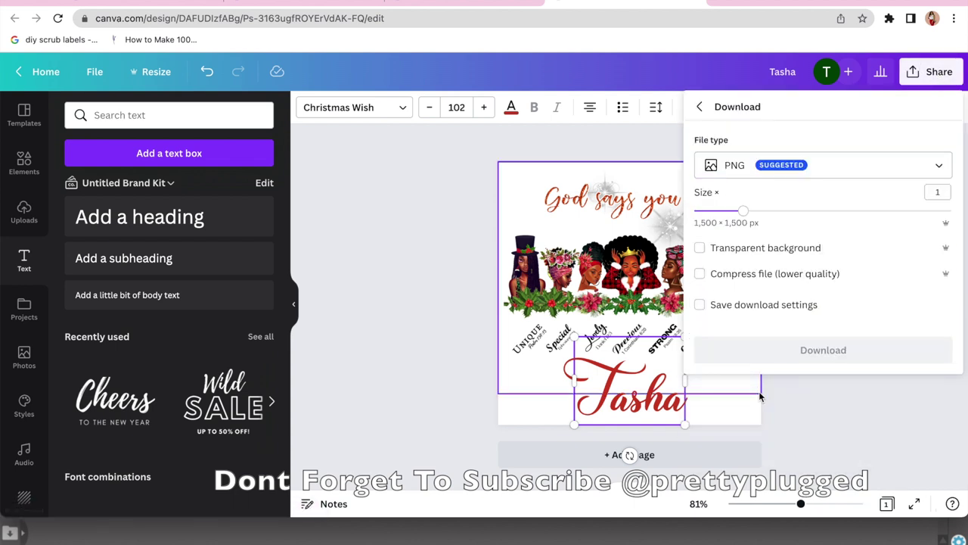
left_click(700, 248)
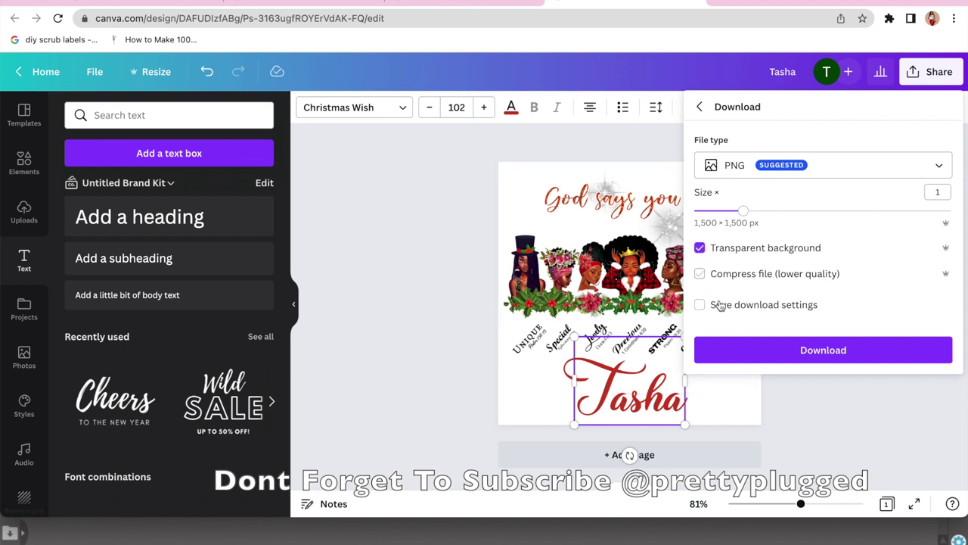
left_click(745, 351)
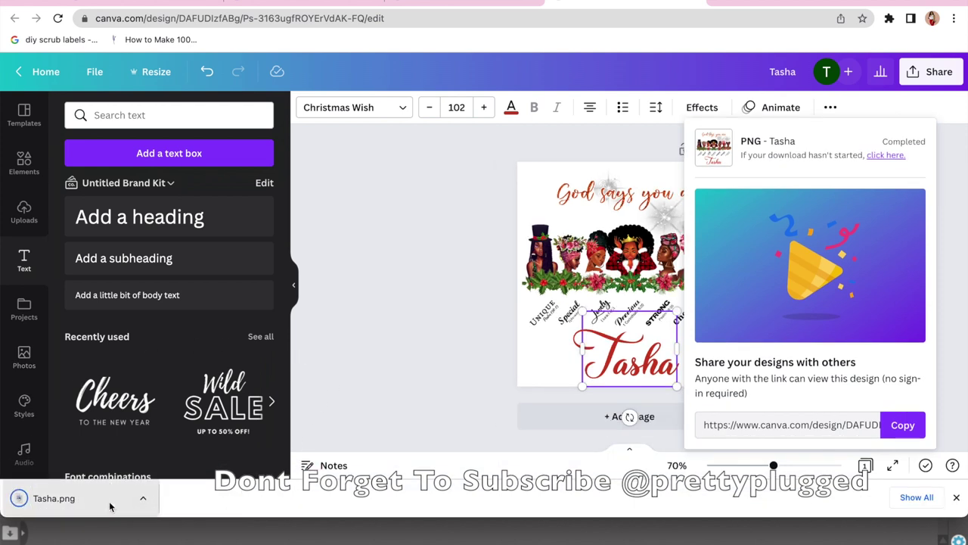
left_click(105, 502)
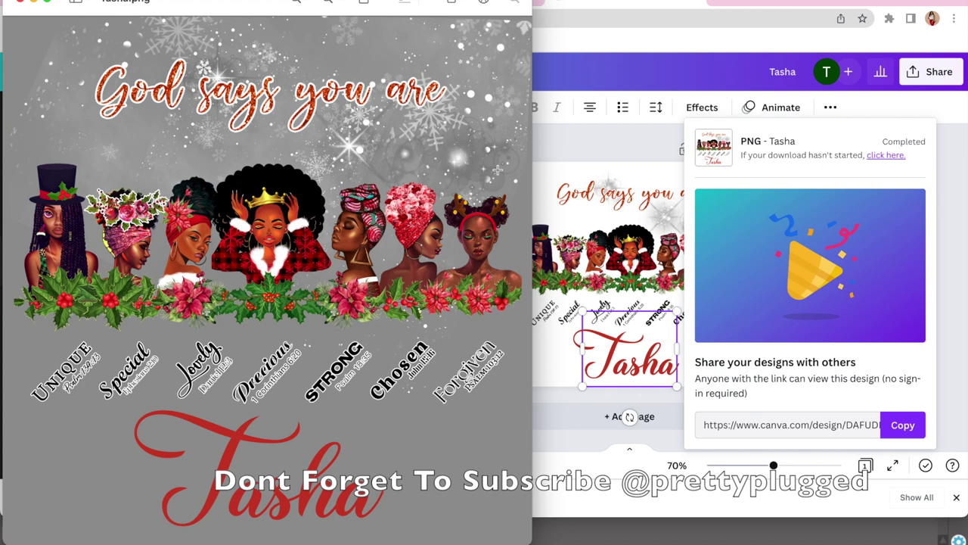
left_click(550, 151)
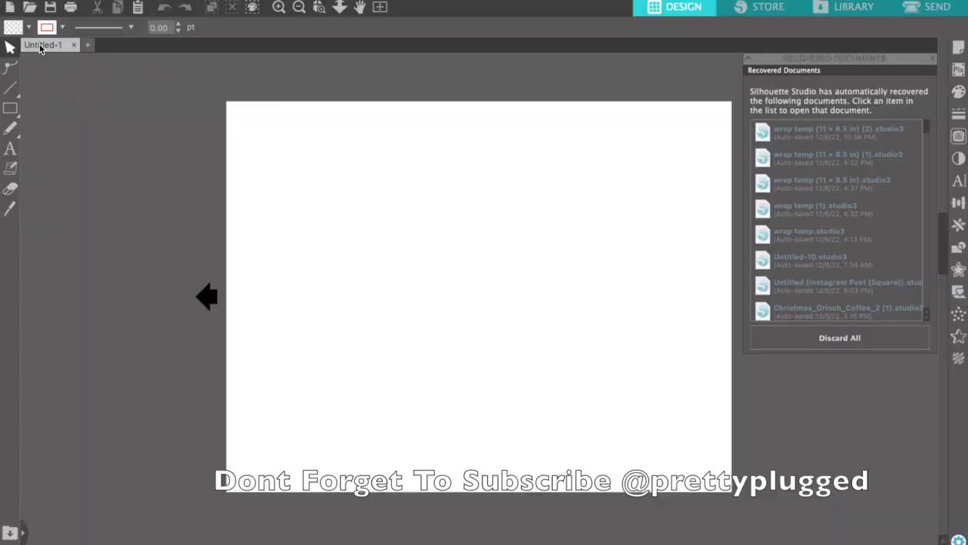
Switch to Silhouette Studio, open the downloaded PNG from the Downloads folder, and shift the artwork up and to the left
left_click(30, 8)
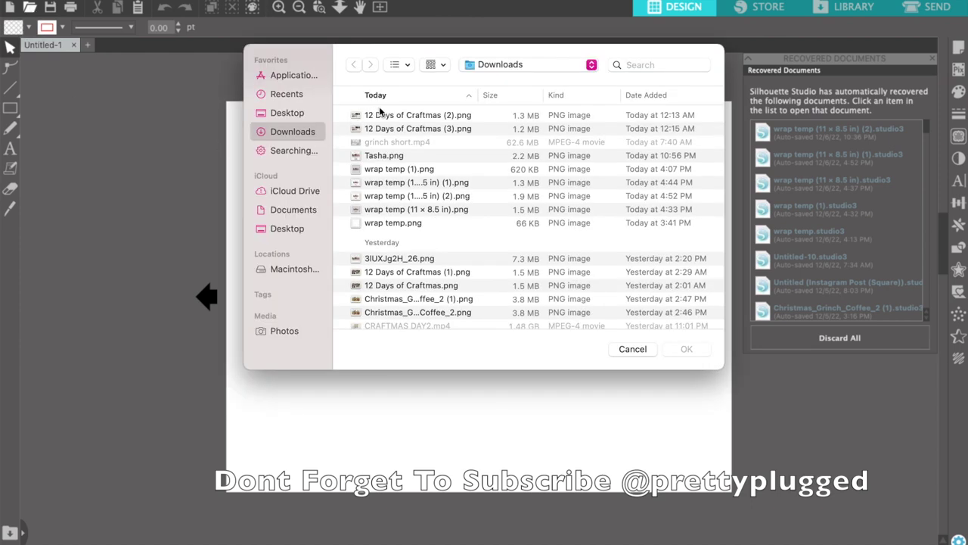
double_click(392, 158)
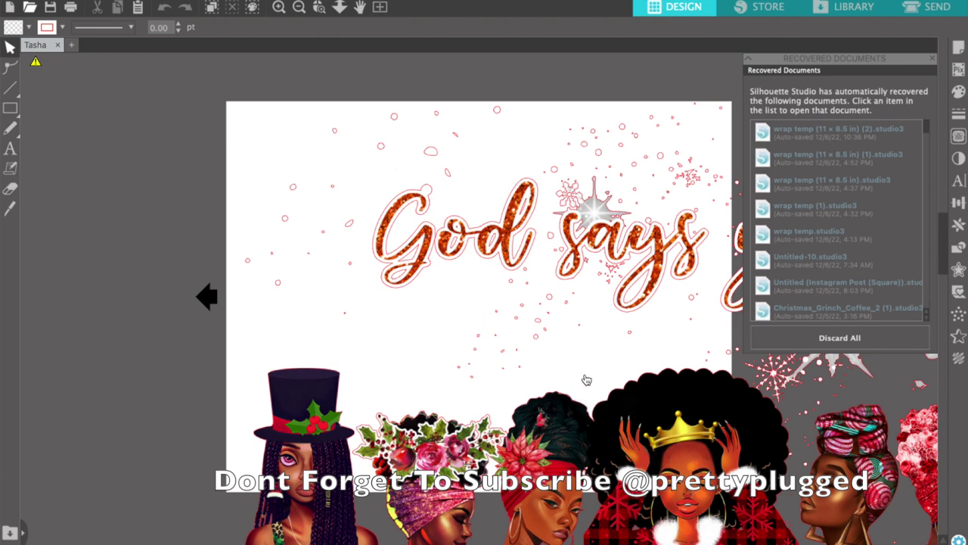
left_click(499, 236)
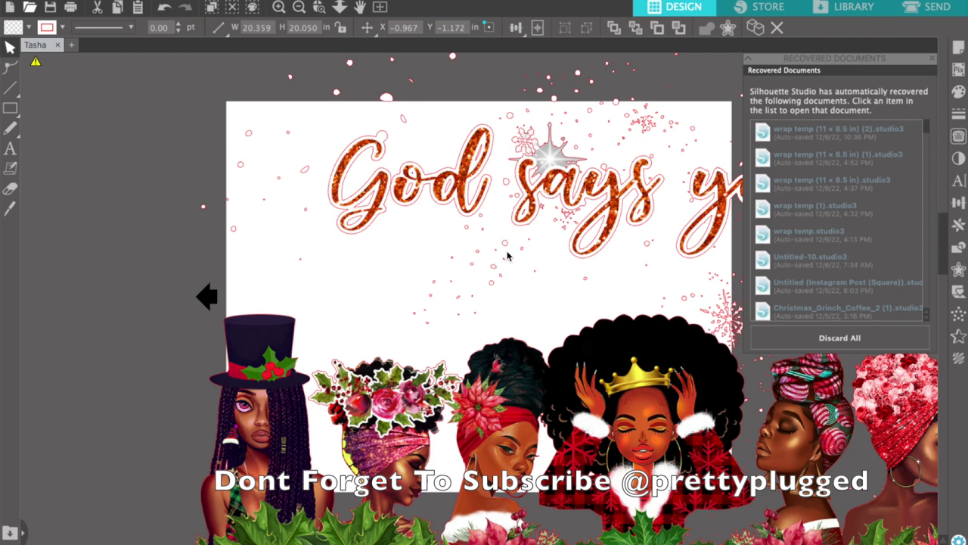
key("Escape")
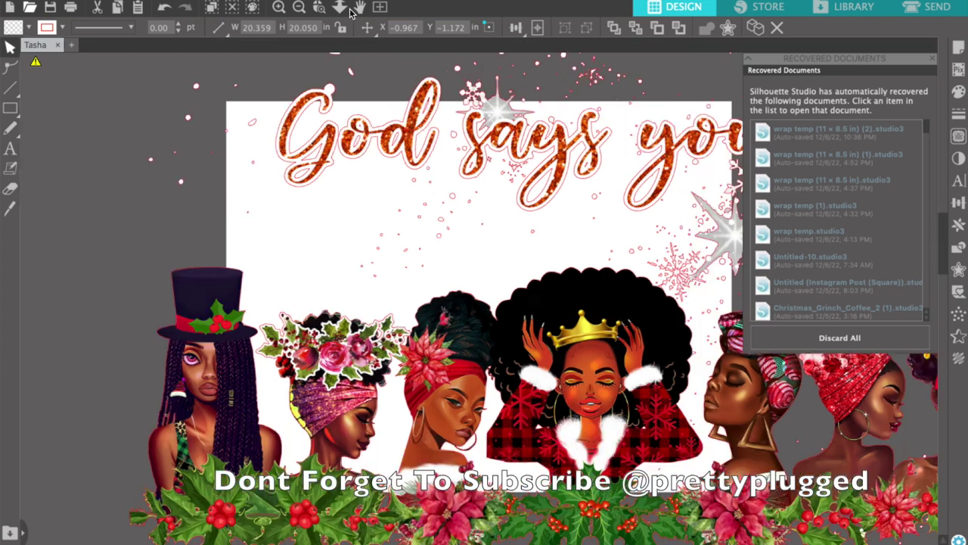
Resize the whole artwork to 9 in wide and 4.740 in high
left_click(301, 9)
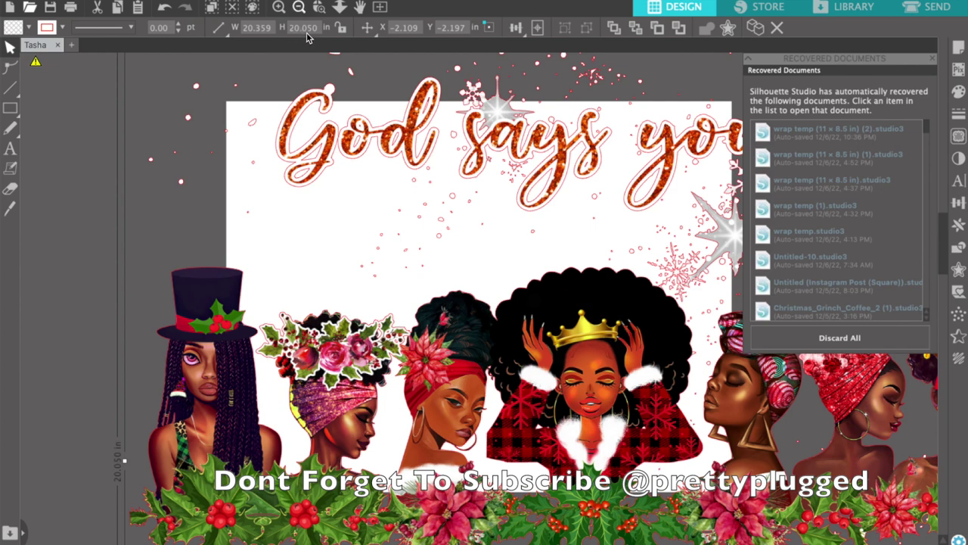
left_click(300, 7)
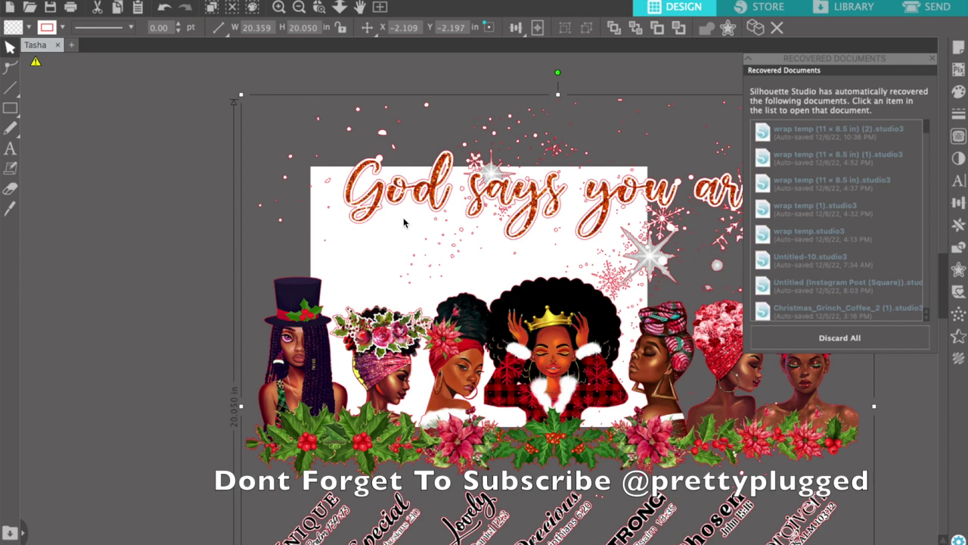
left_click(299, 8)
key("ctrl+minus")
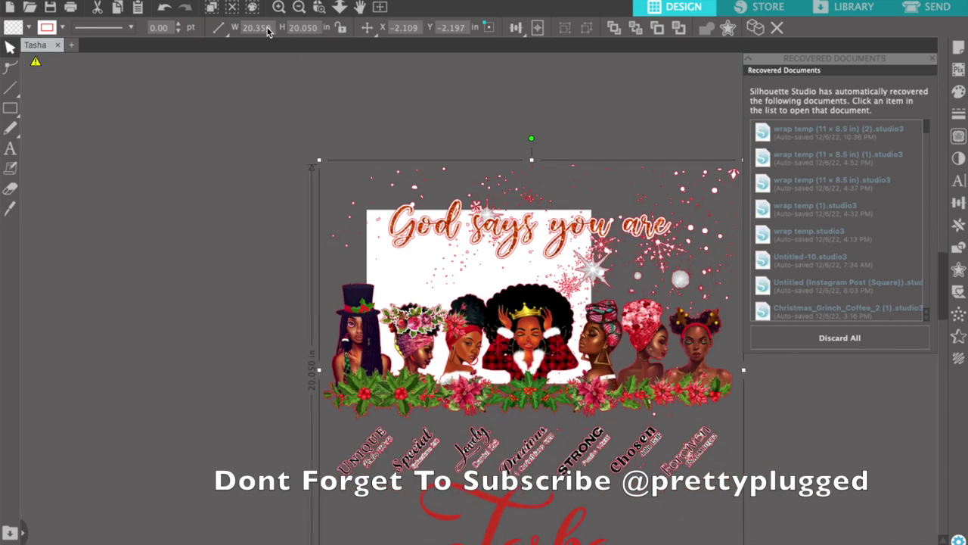
key("ctrl+minus")
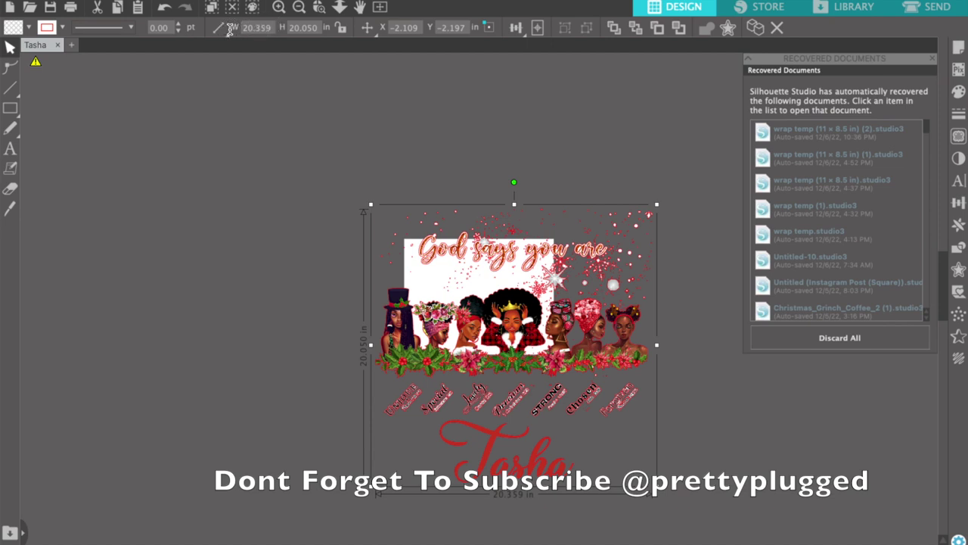
key("ctrl+minus")
key("ctrl+minus")
left_click(261, 28)
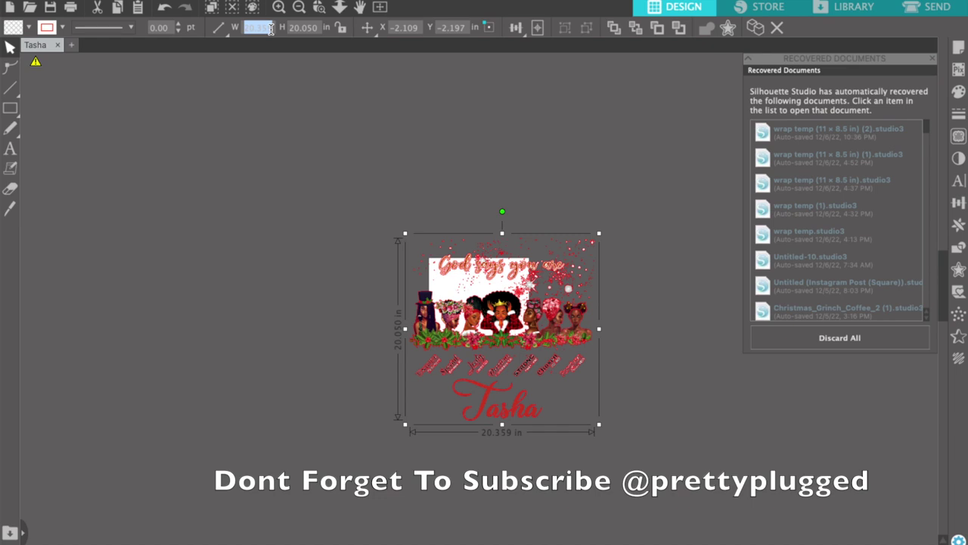
type("9")
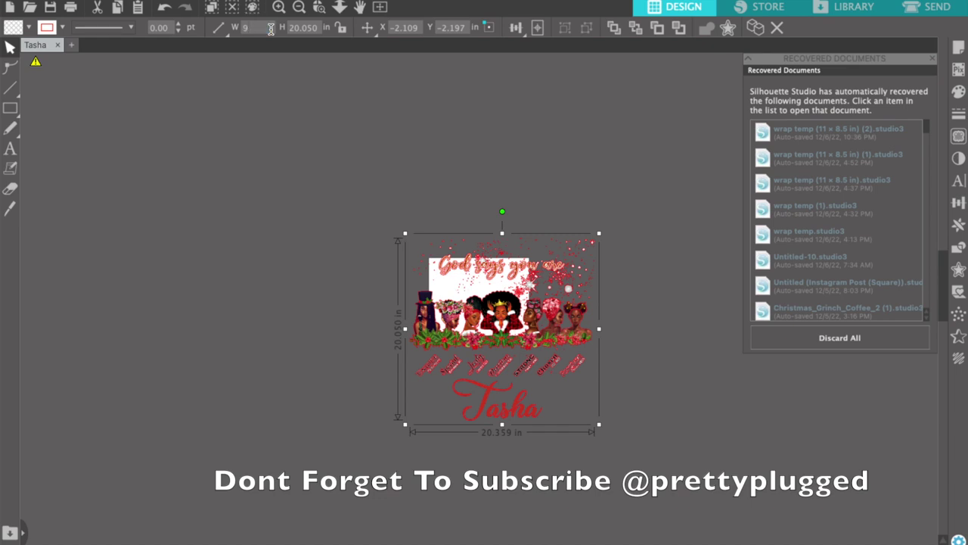
left_click(318, 28)
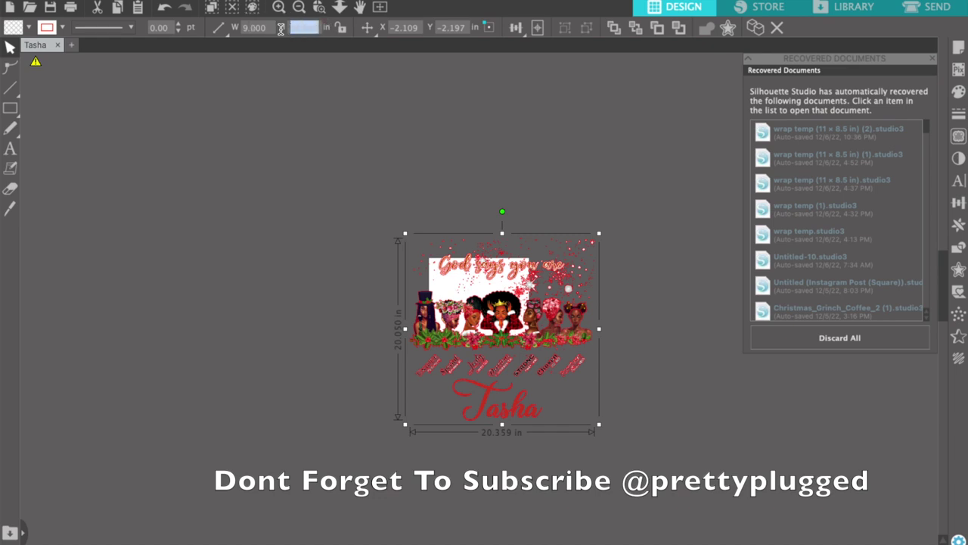
type("4.740")
key("Return")
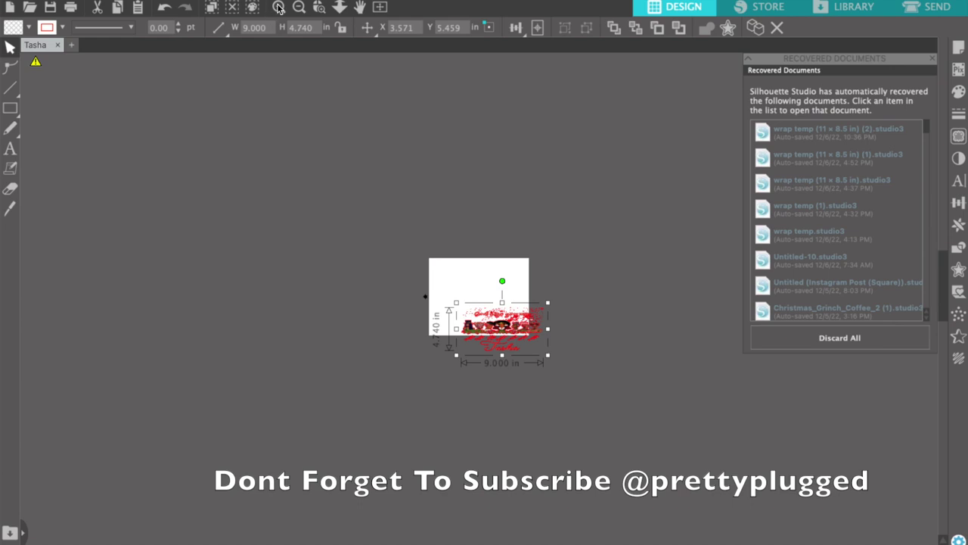
Move the resized artwork onto the white page and inspect it up close
left_click_drag(492, 332, 475, 306)
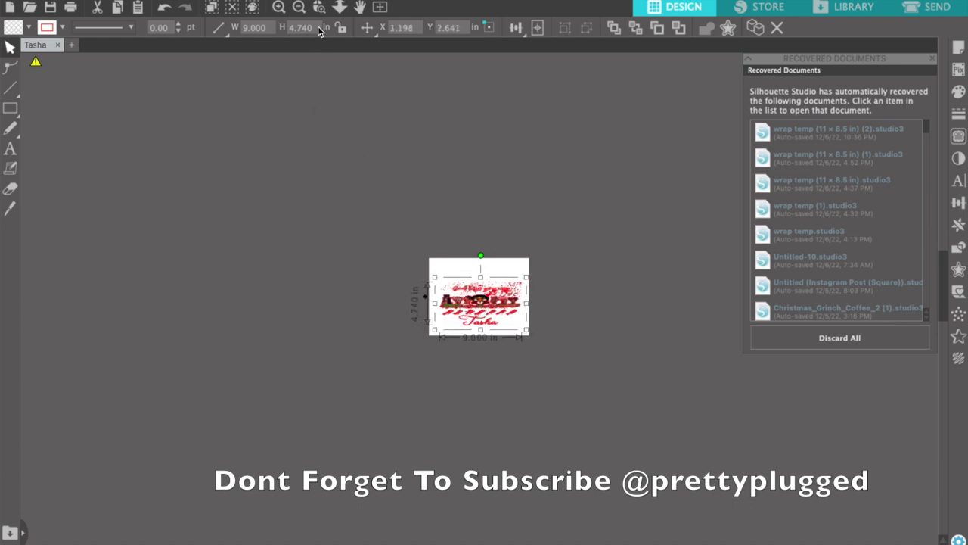
left_click(279, 7)
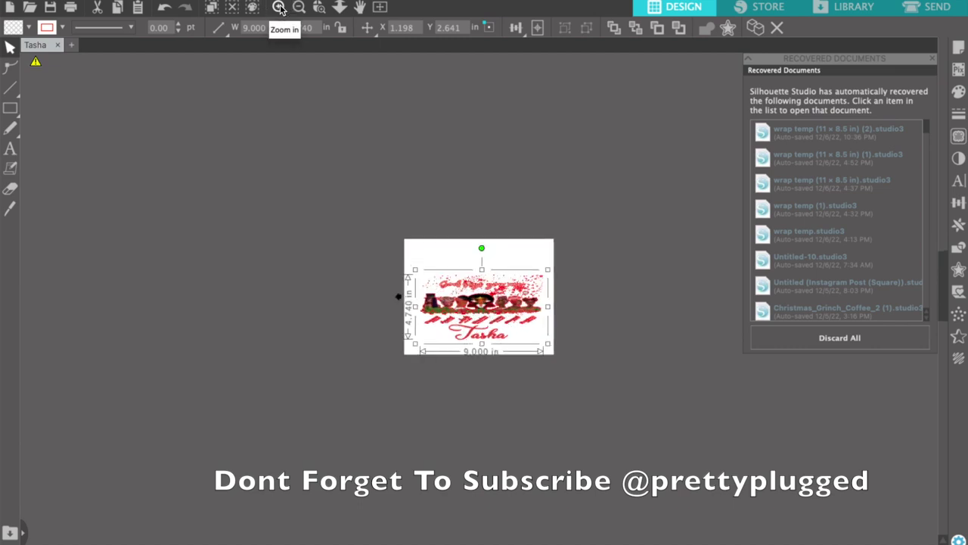
left_click(279, 6)
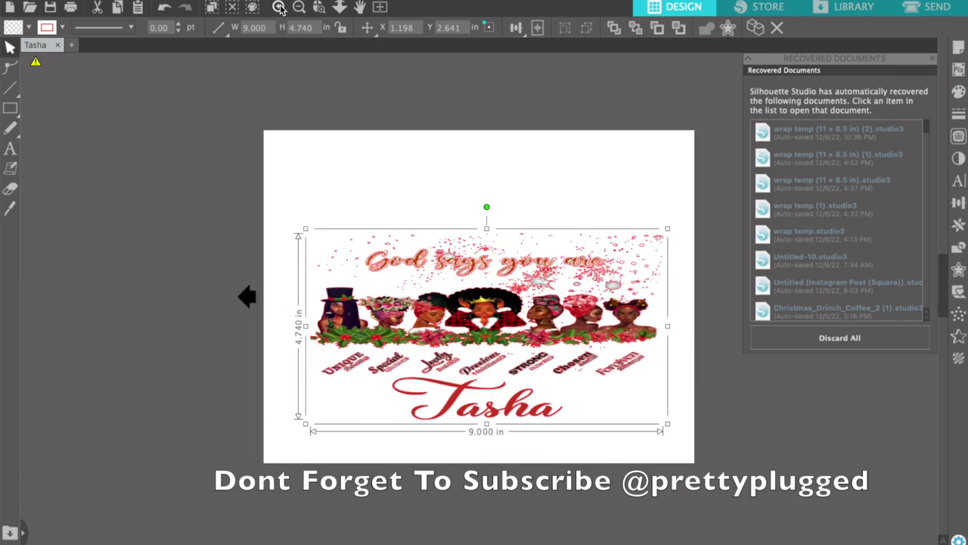
left_click(279, 7)
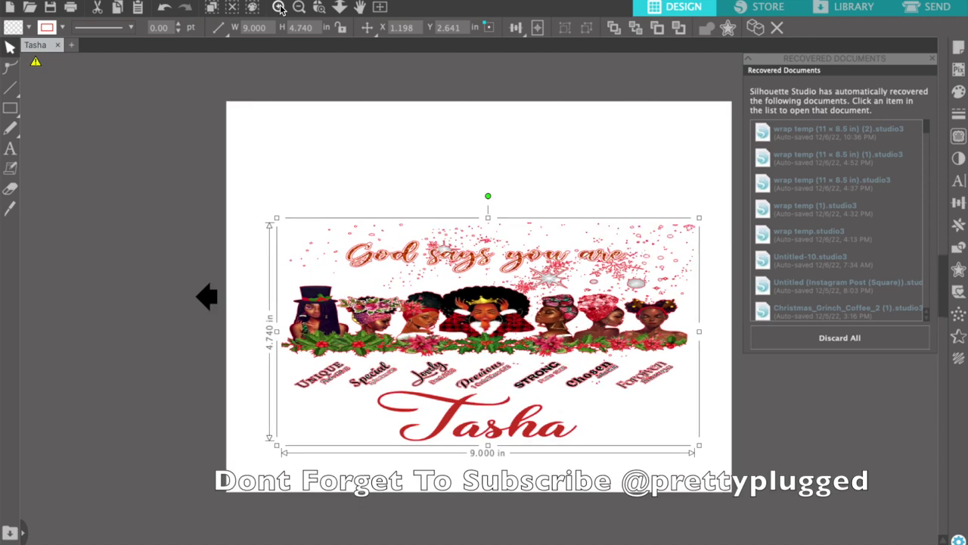
left_click(278, 7)
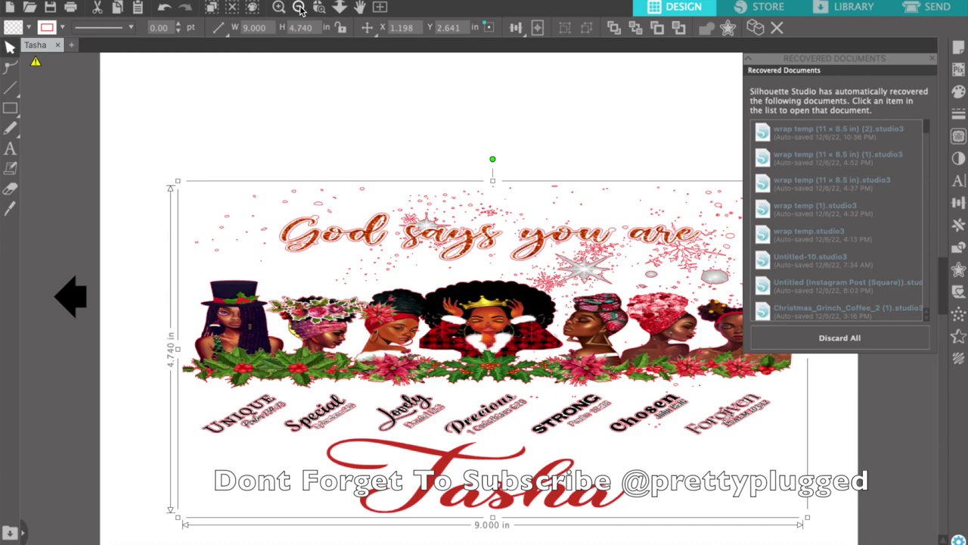
left_click(299, 7)
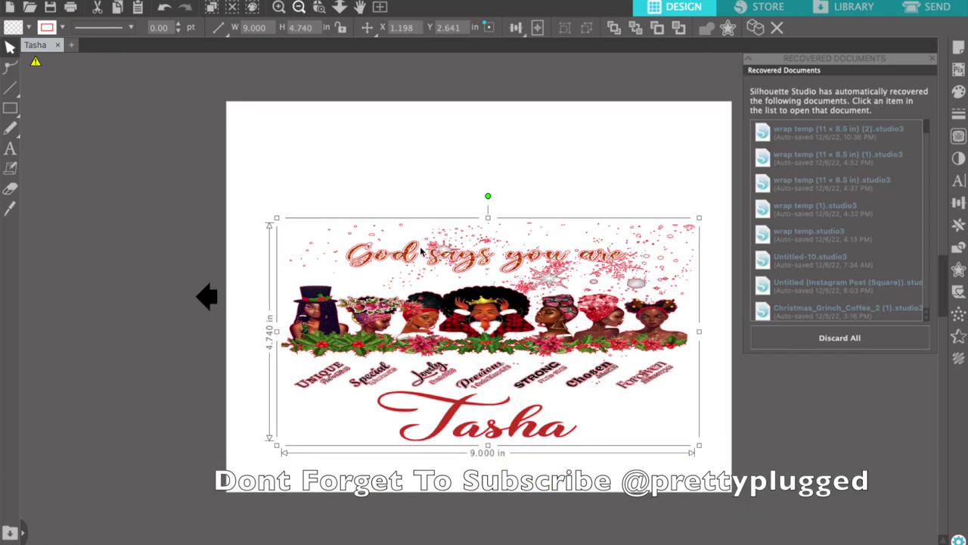
Shift the artwork up to about the vertical middle of the page and leave point editing
left_click(444, 294)
left_click_drag(437, 309, 435, 277)
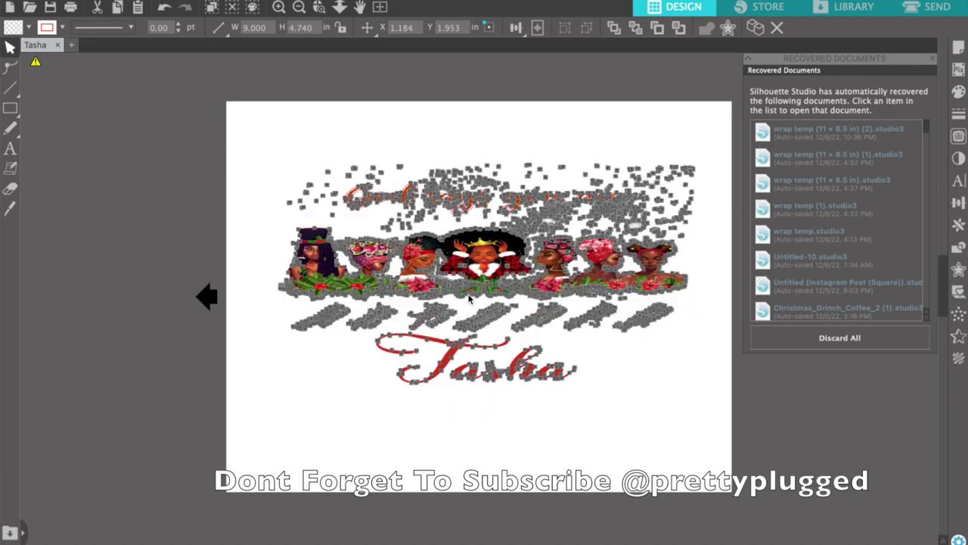
key("ctrl+e")
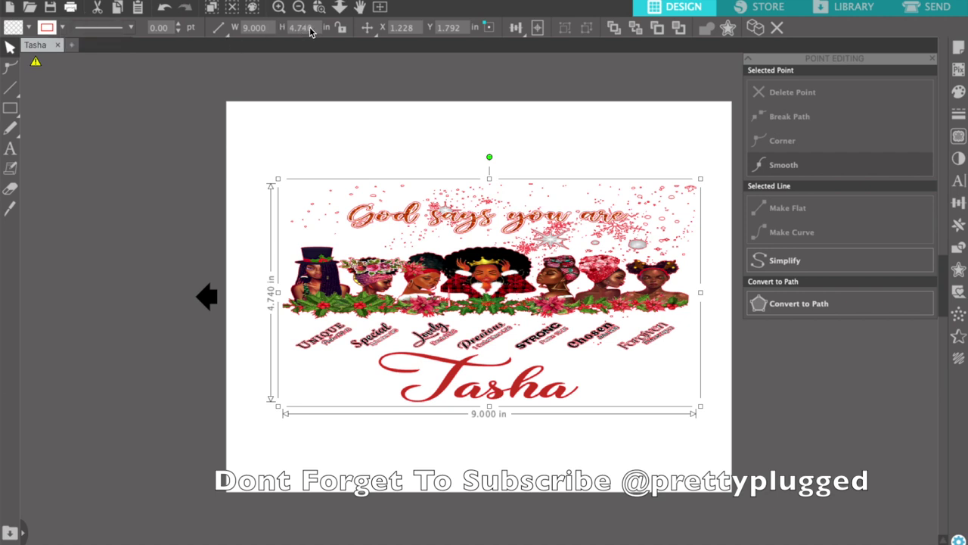
Check the print preview without printing, and set the artwork's height to 4.750 in
key("ctrl+p")
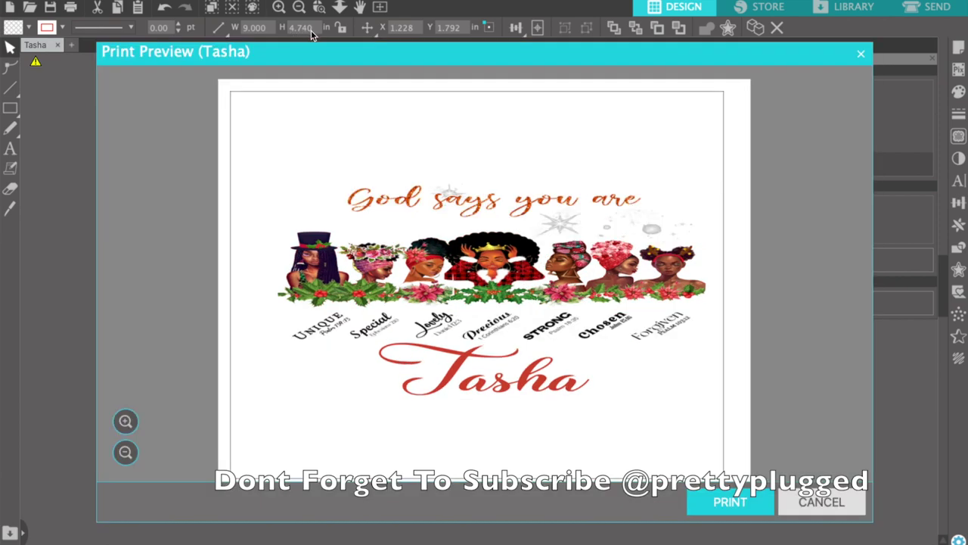
left_click(809, 504)
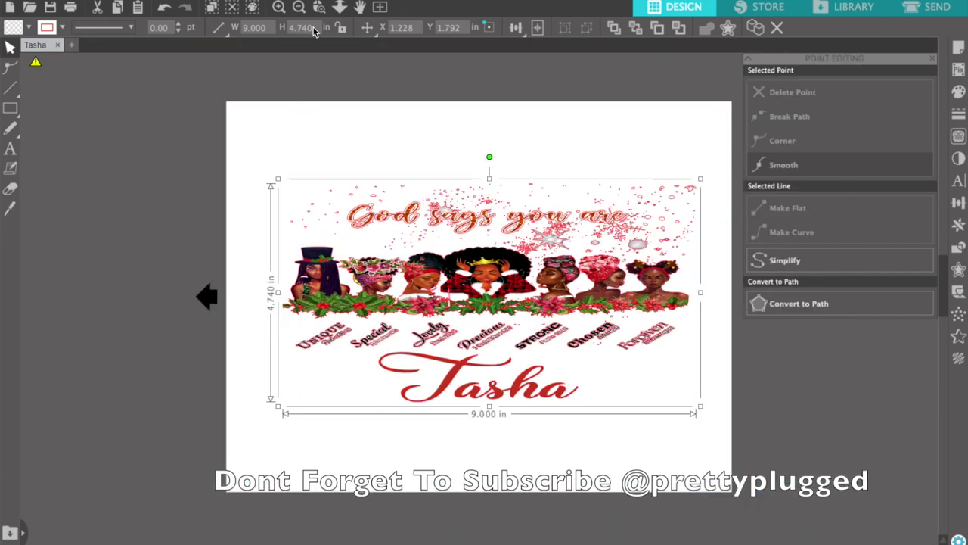
key("BackSpace")
key("BackSpace")
type("50")
key("Return")
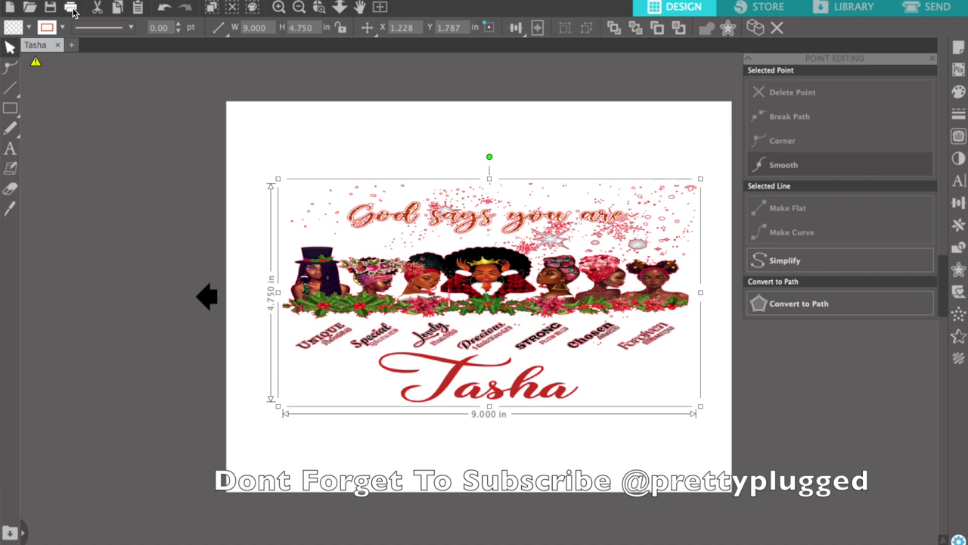
Reopen the print preview for the resized artwork and send the design to print
left_click(71, 7)
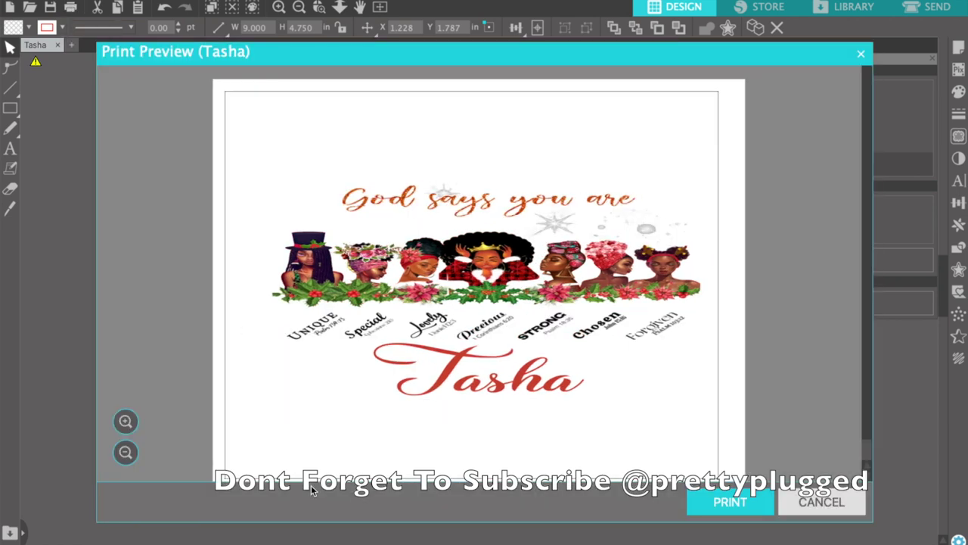
left_click(720, 509)
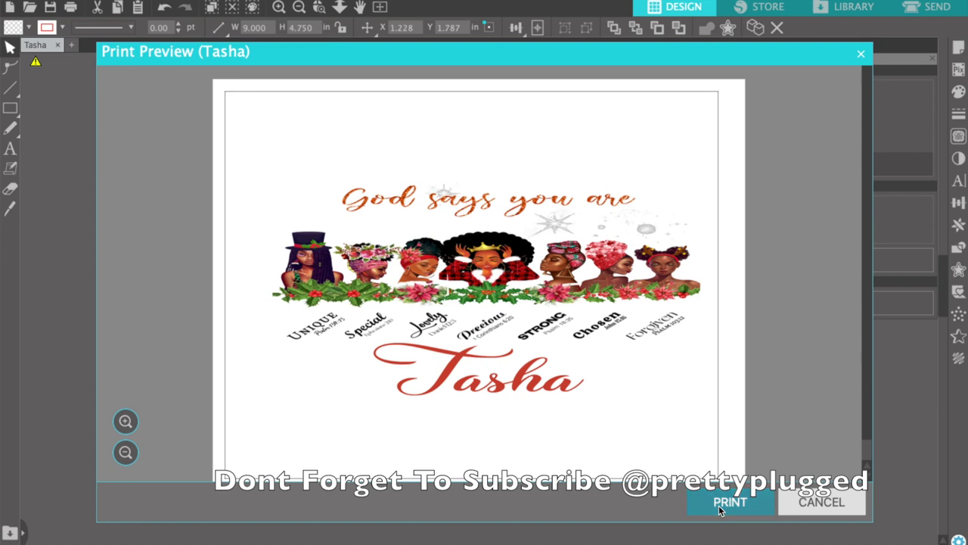